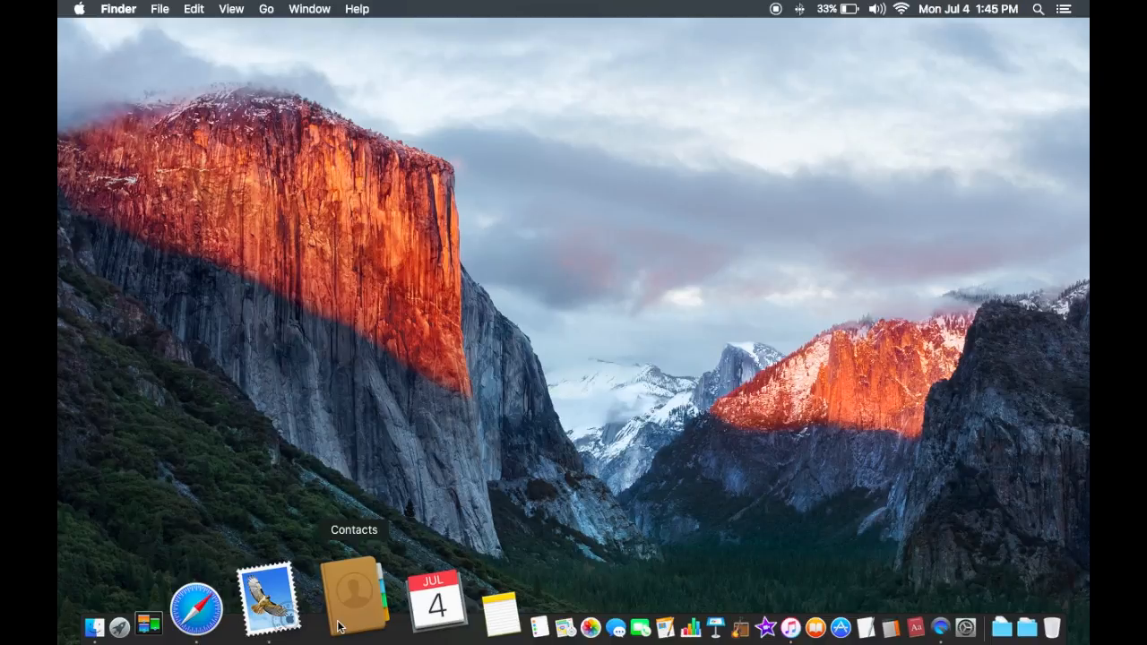
- Open the Contacts app and create a new contact card
left_click(339, 626)
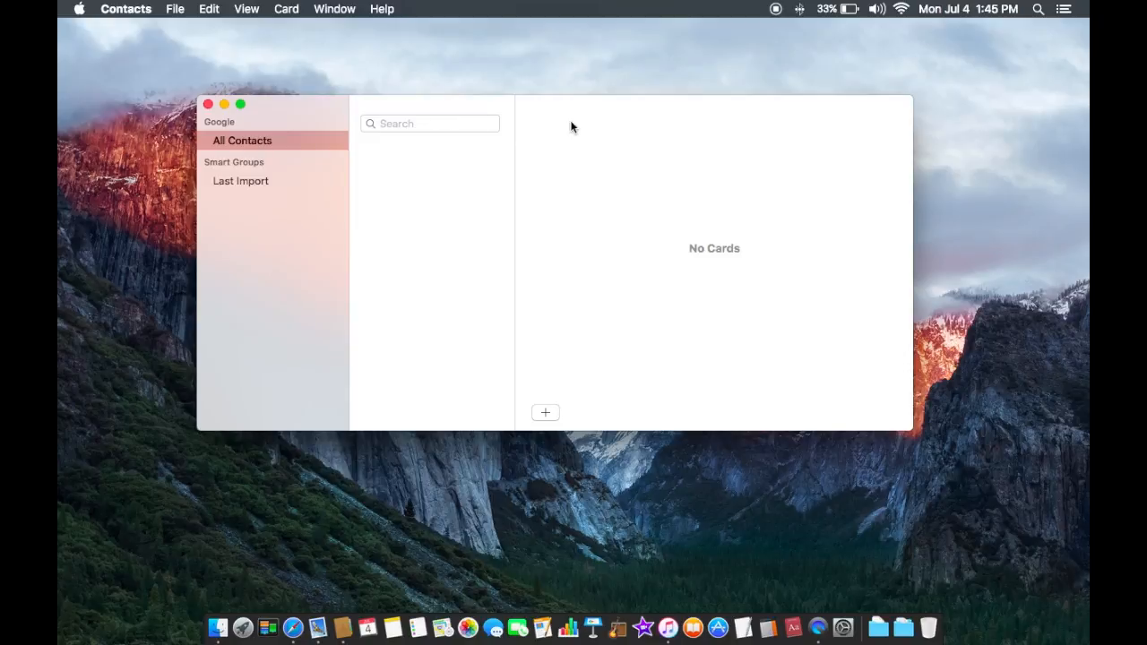
left_click(546, 414)
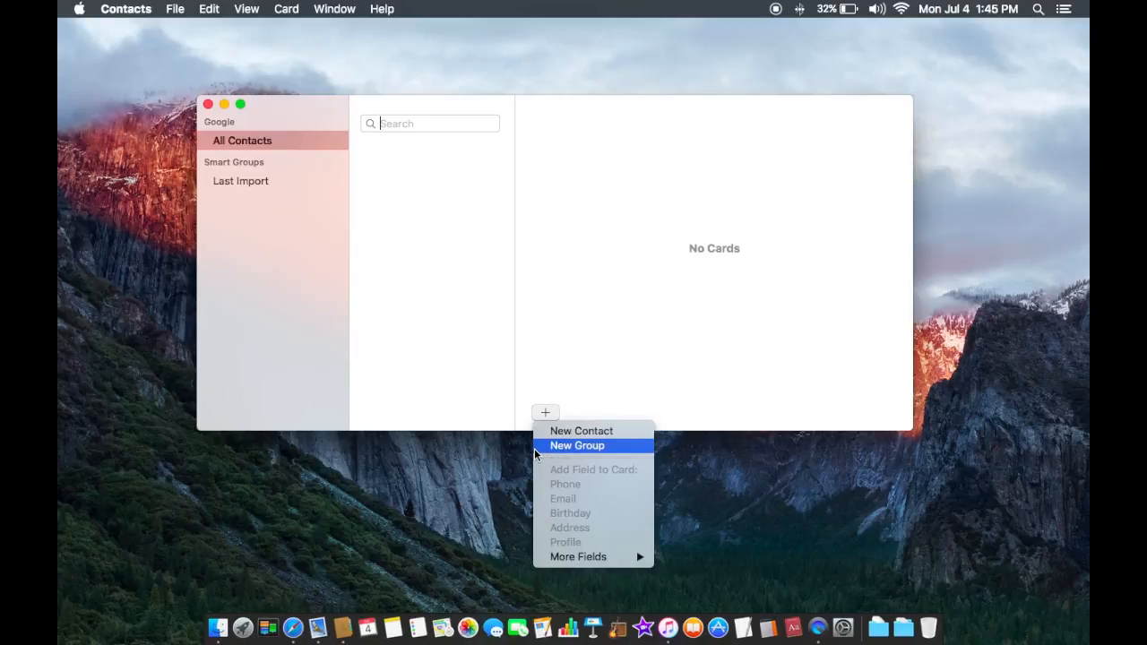
mouse_move(575, 557)
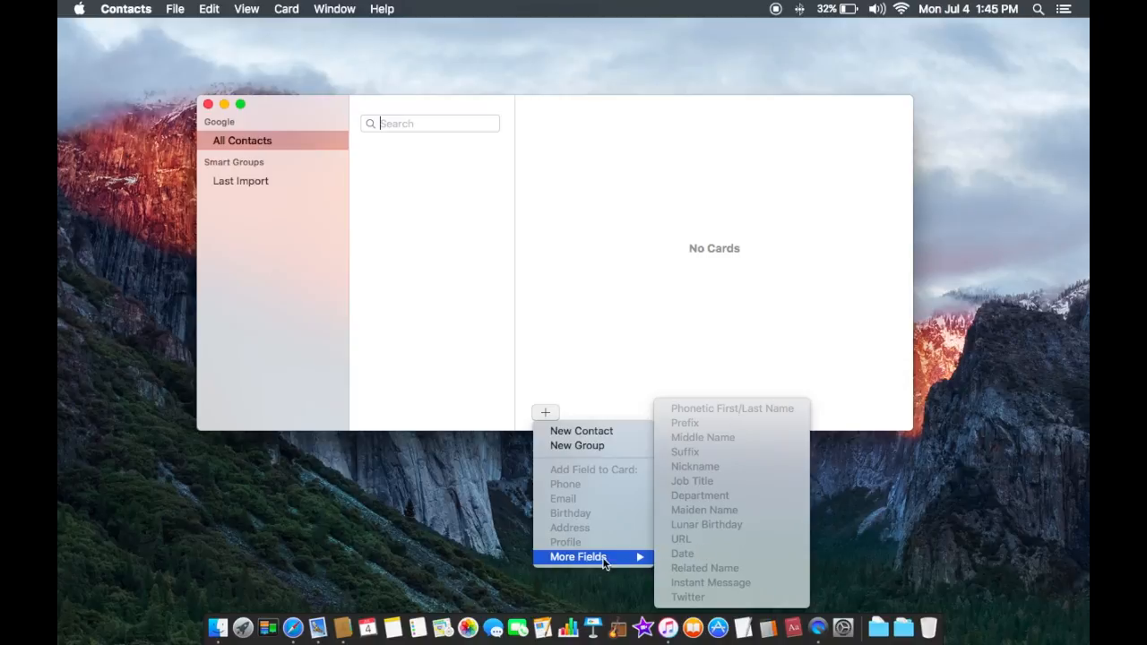
left_click(570, 435)
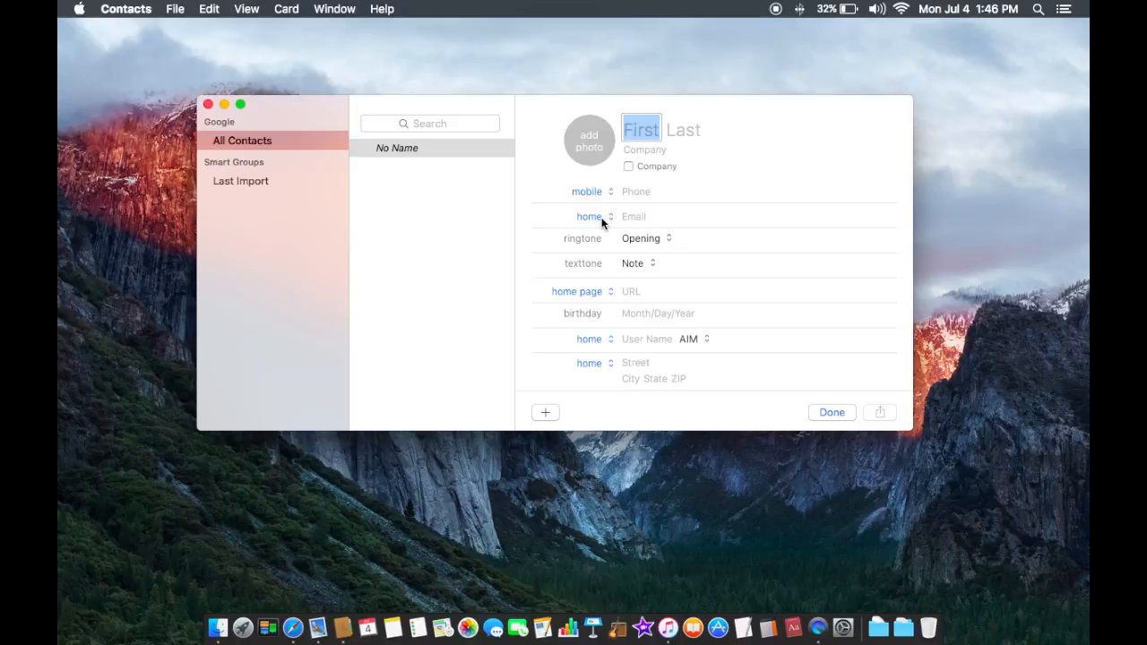
- Review the ringtone, text tone and instant messaging service options available on the new card
left_click(651, 242)
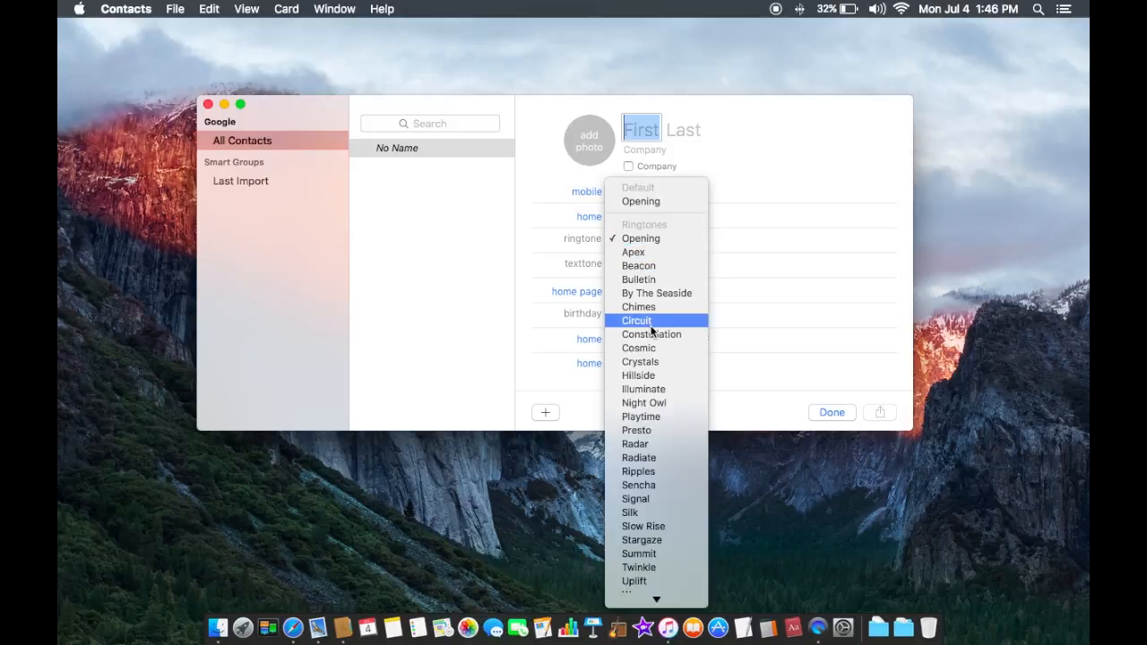
left_click(661, 237)
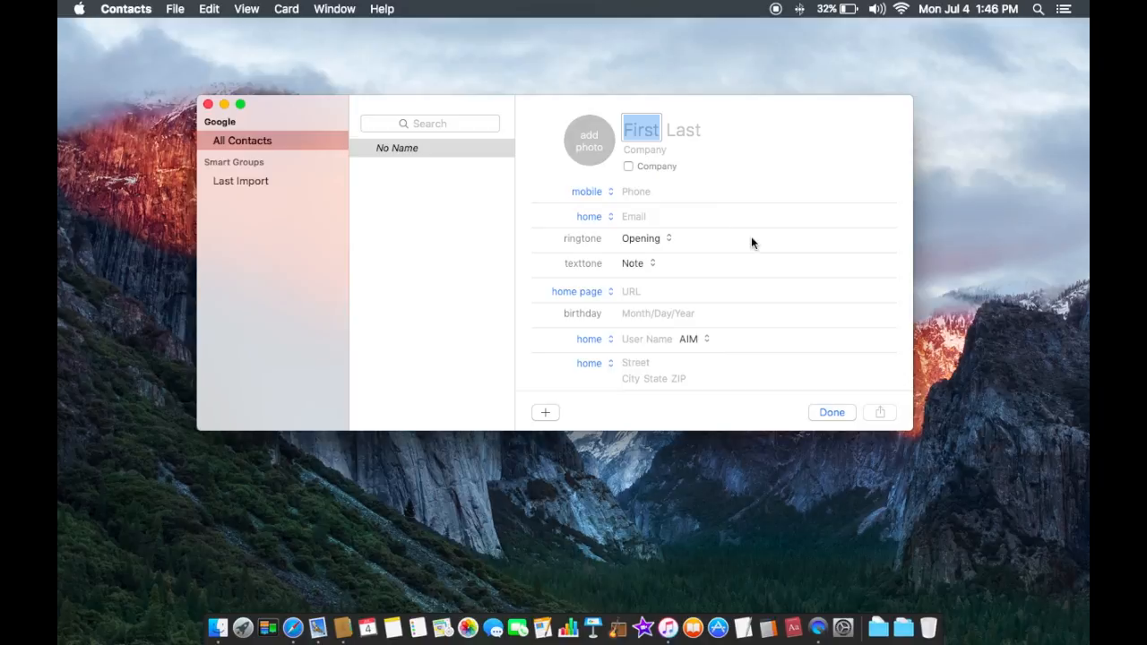
left_click(646, 264)
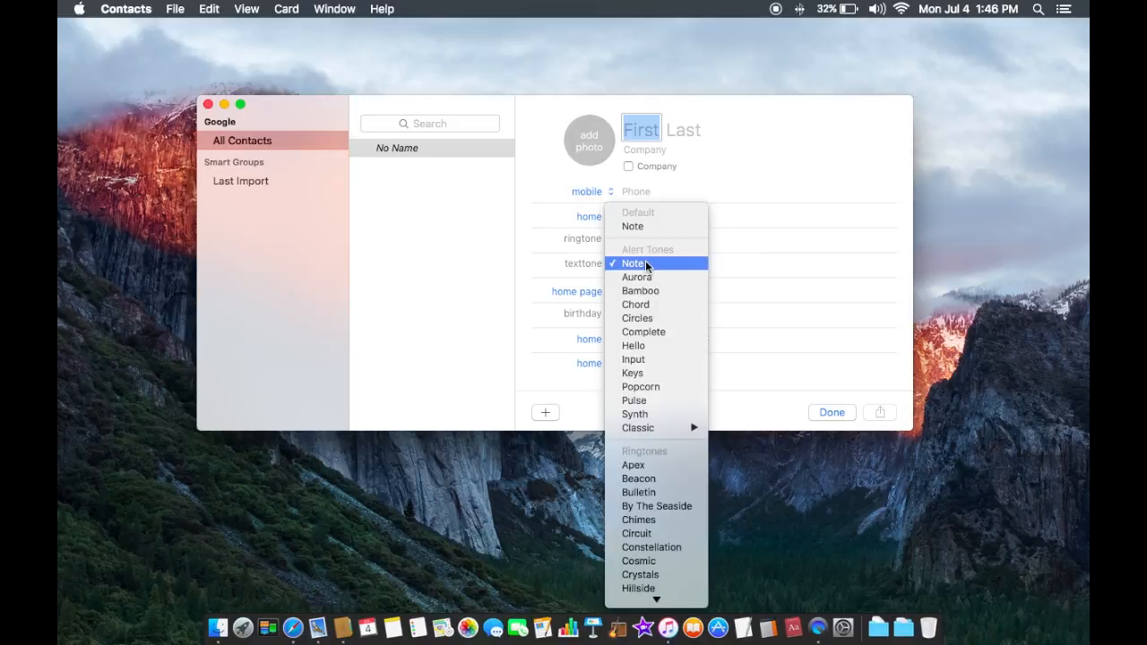
left_click(746, 272)
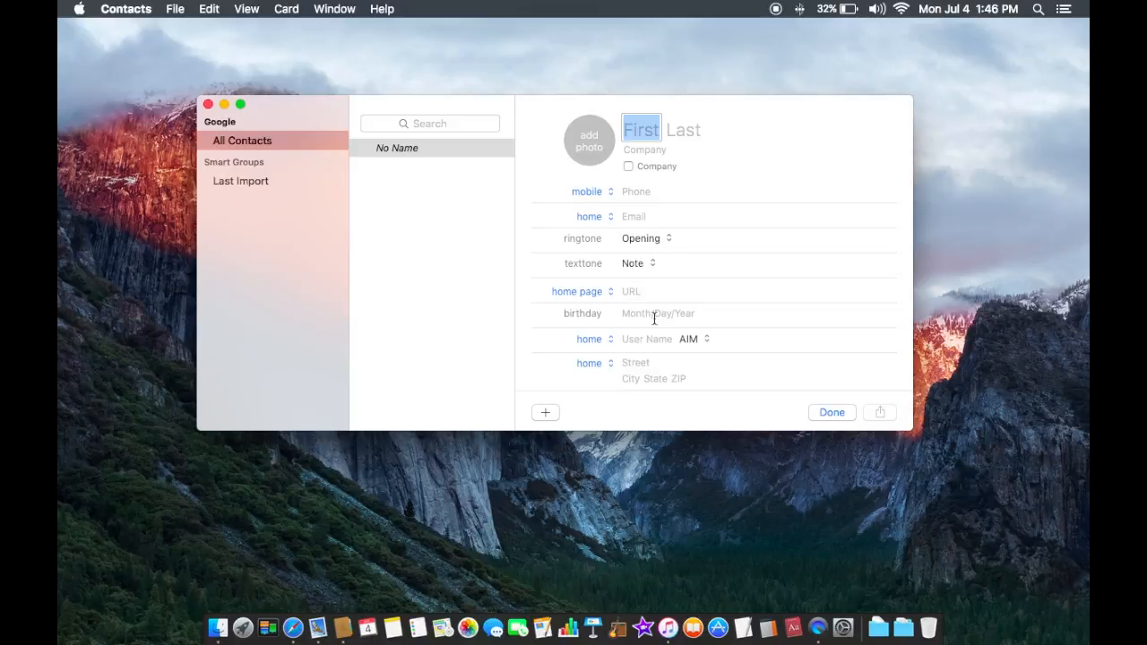
left_click(697, 339)
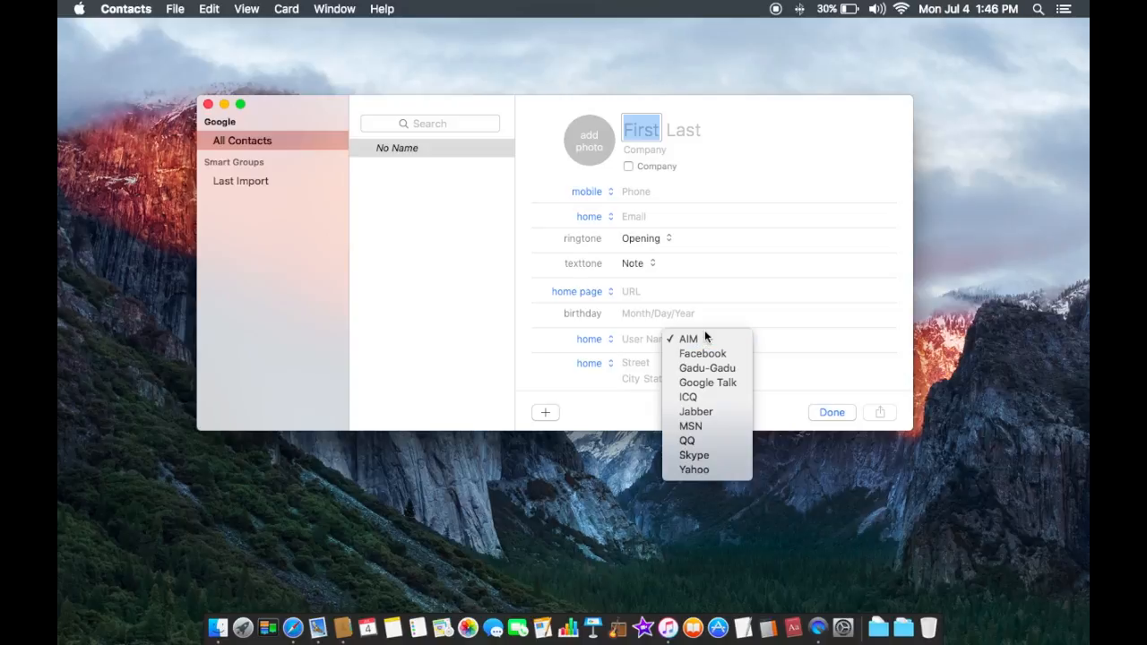
left_click(778, 340)
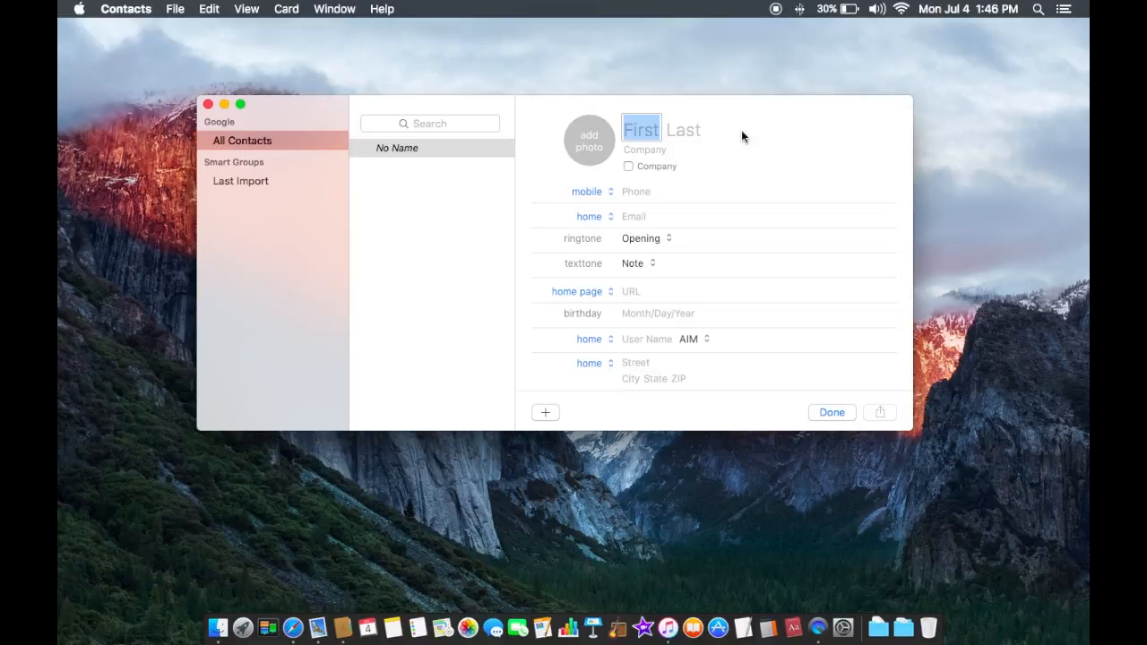
- Enter the contact's first and last name on the new card
type("Bob")
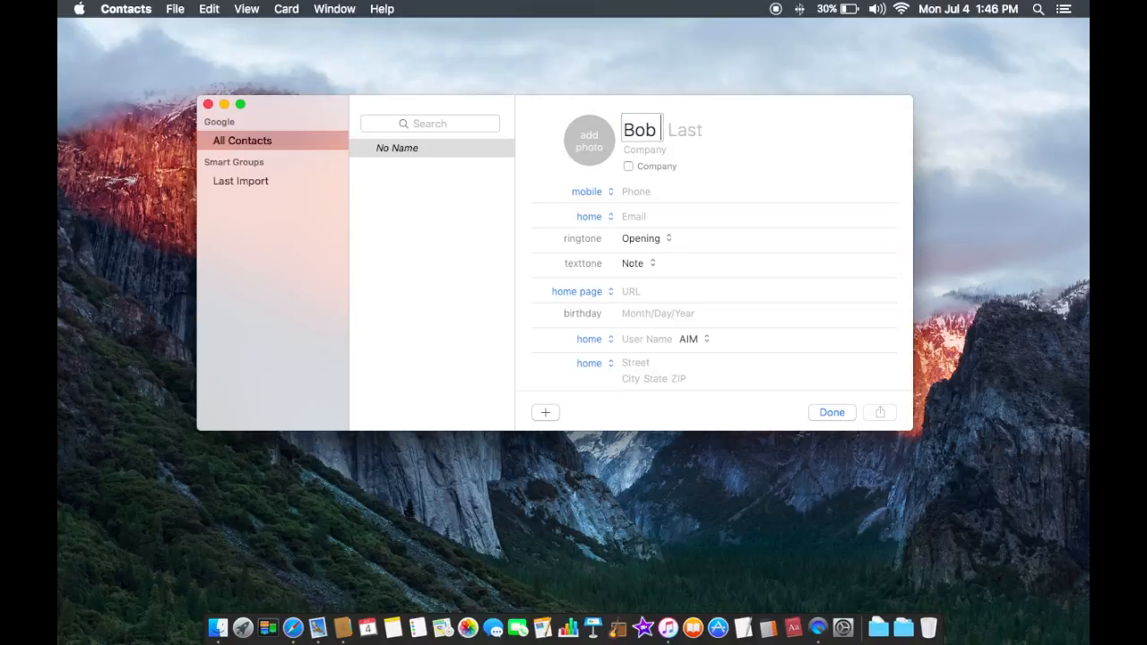
key("Tab")
type("Bill")
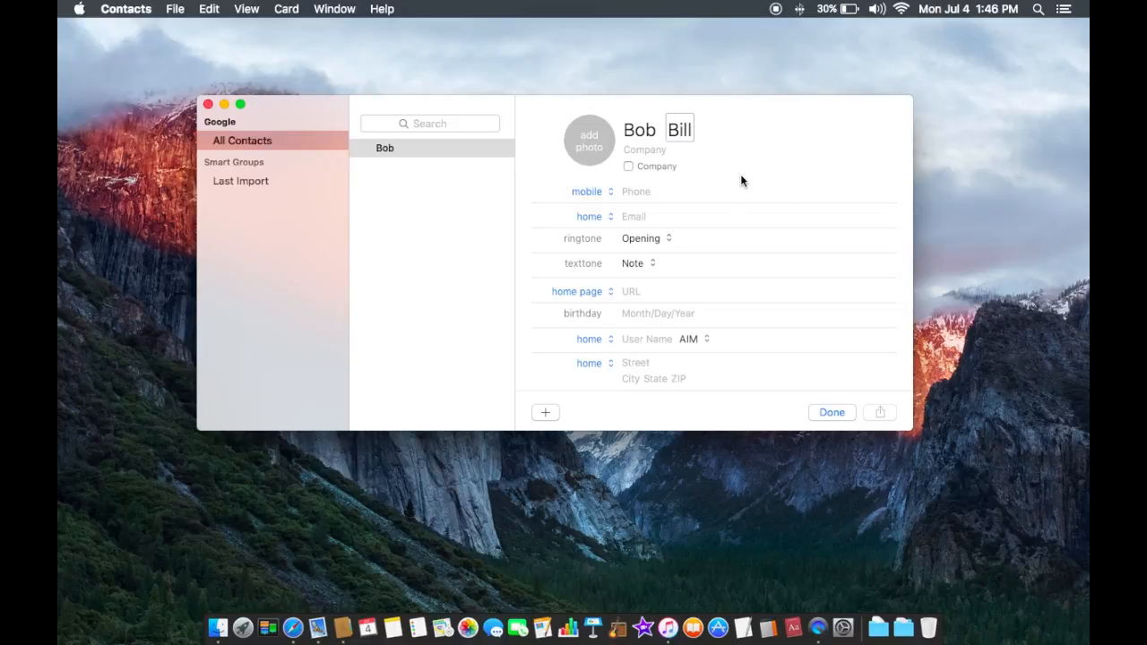
double_click(650, 131)
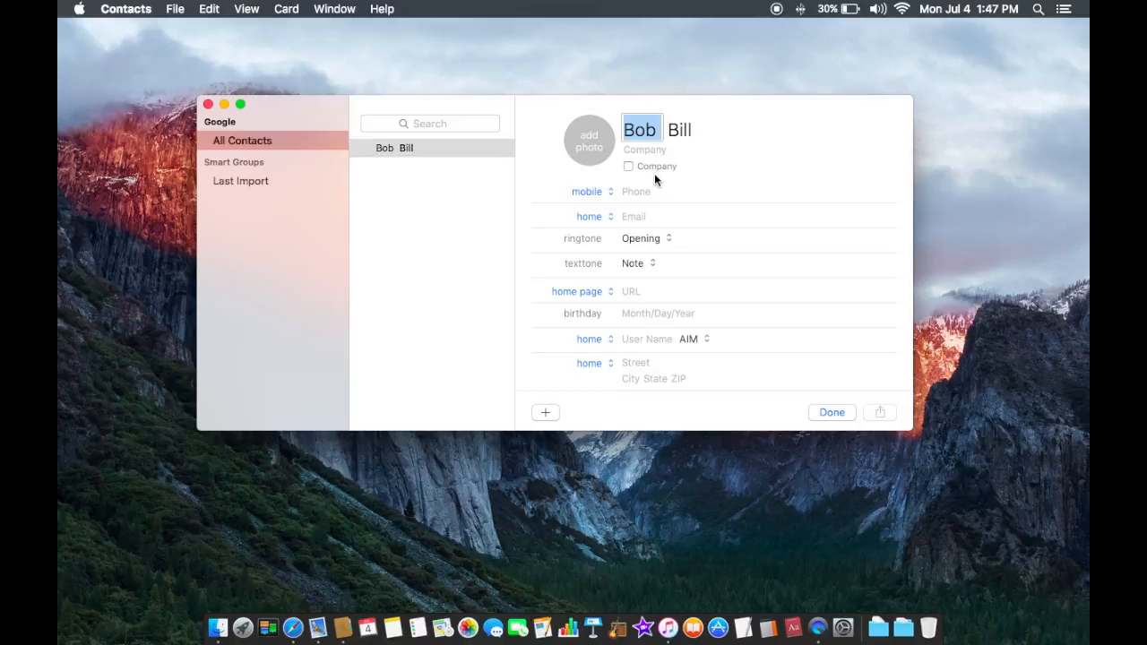
- Set the card's company name to "Bill Inc." and mark the card as a company
left_click(657, 150)
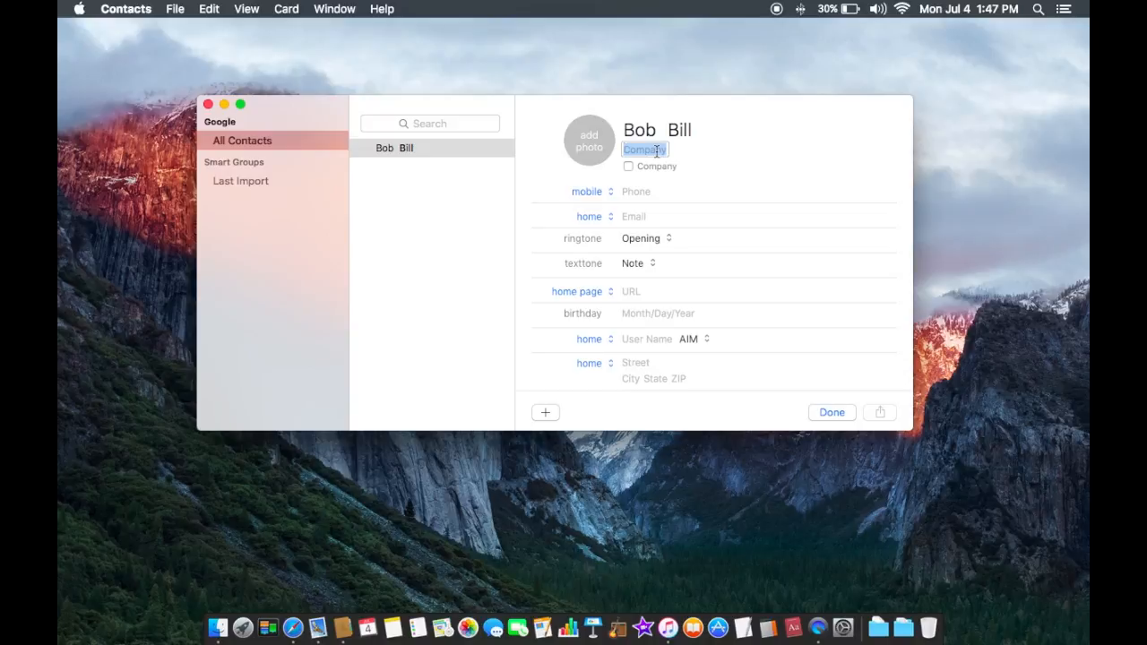
type("Bill Inc.")
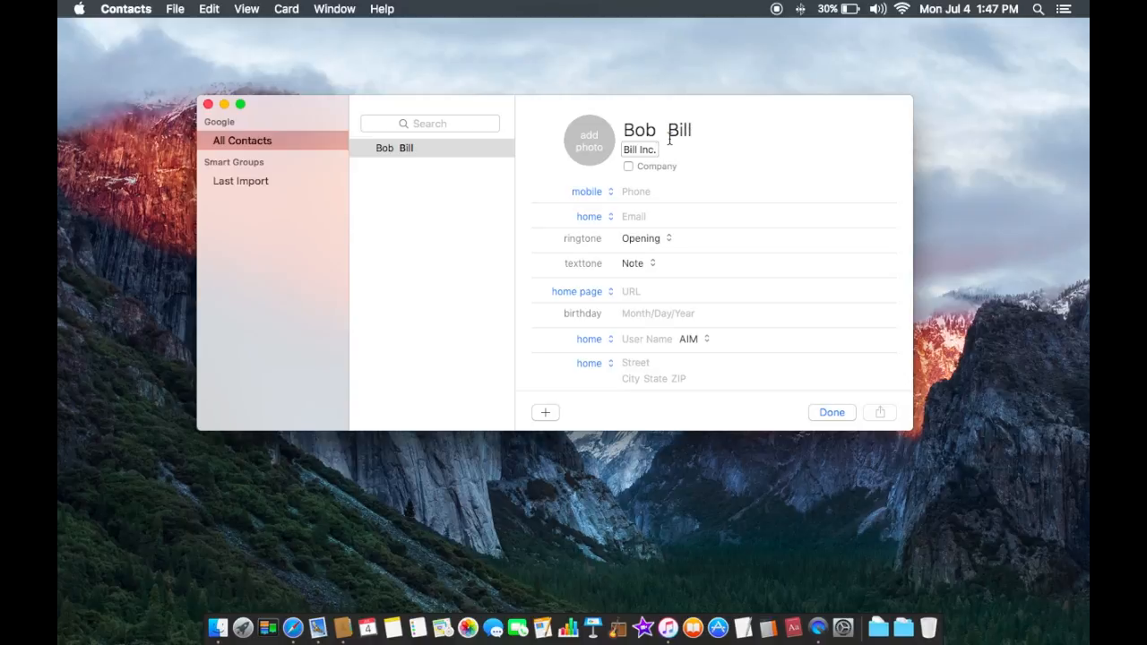
left_click(630, 167)
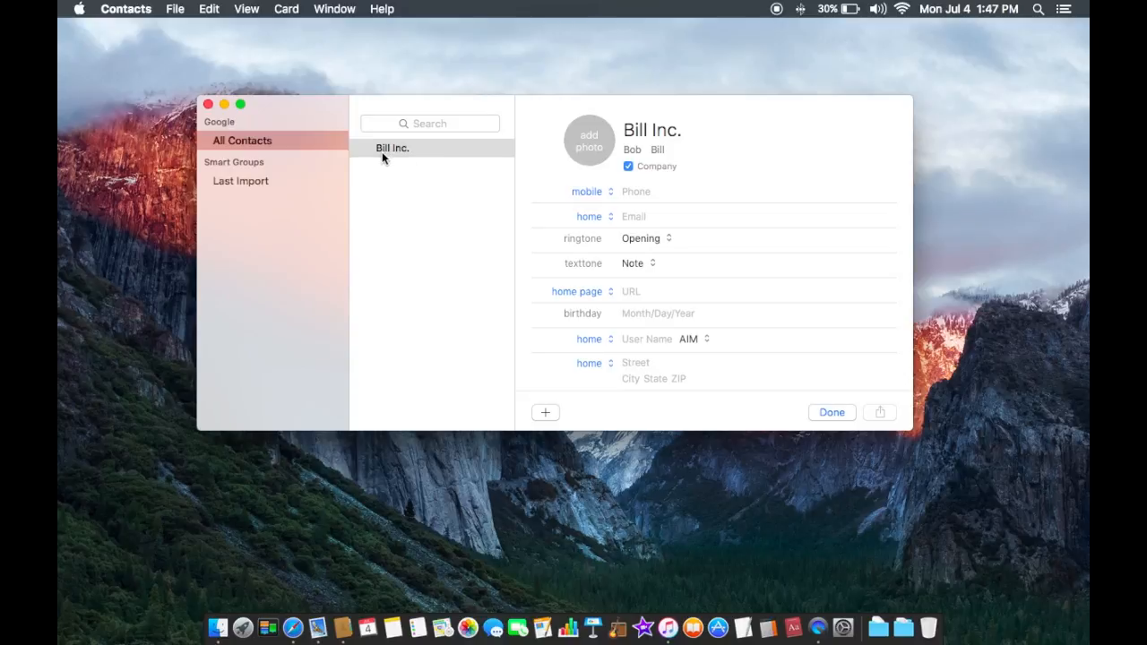
left_click(629, 167)
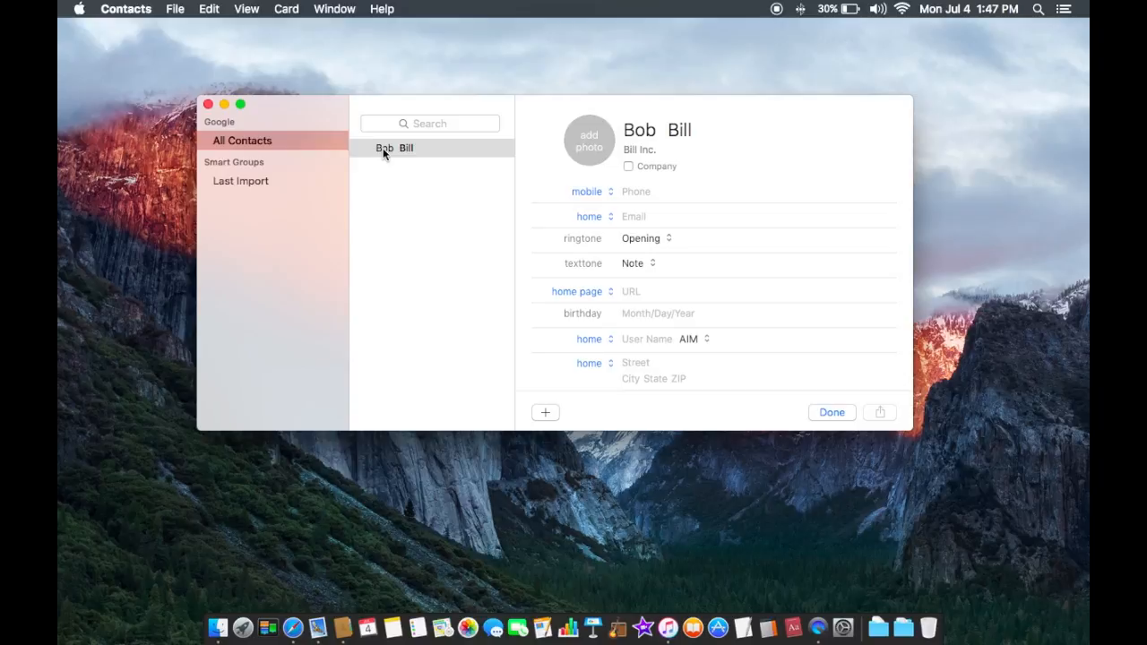
left_click(629, 167)
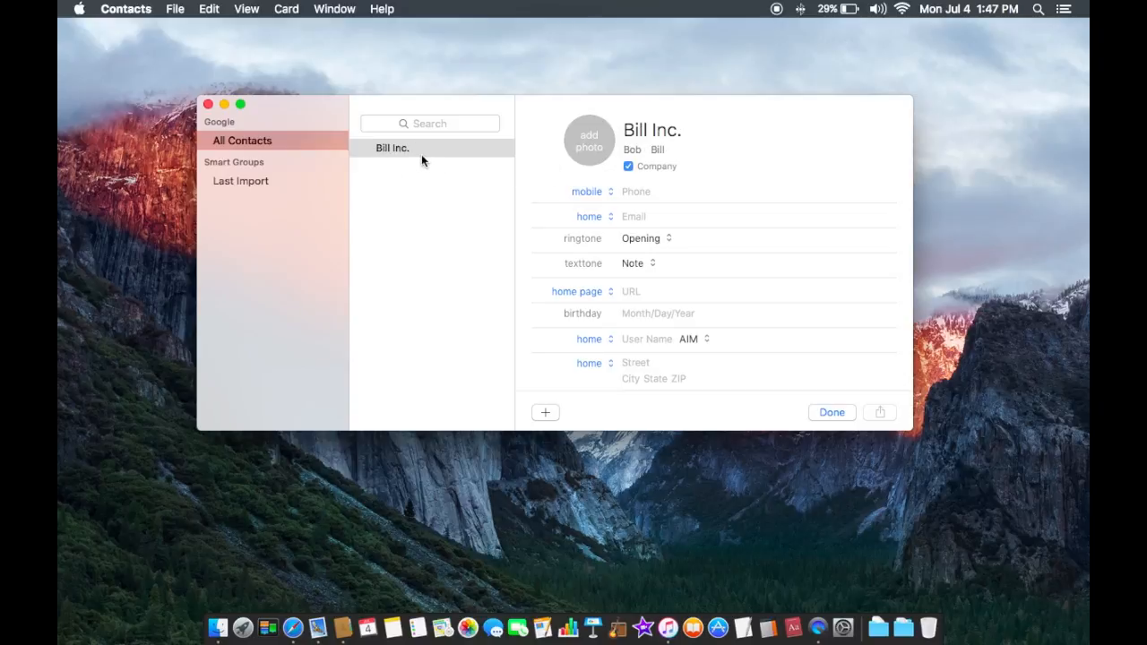
- Examine the phone and email label choices, the ringtone list, and the home page field on the company card
left_click(638, 188)
left_click(606, 192)
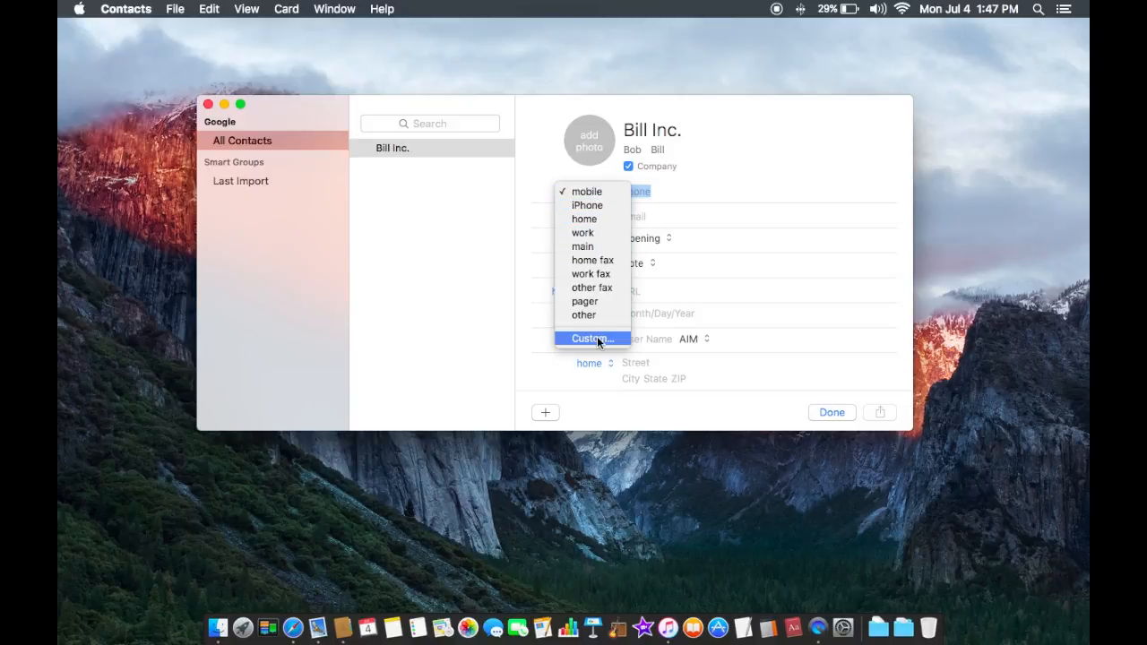
left_click(739, 182)
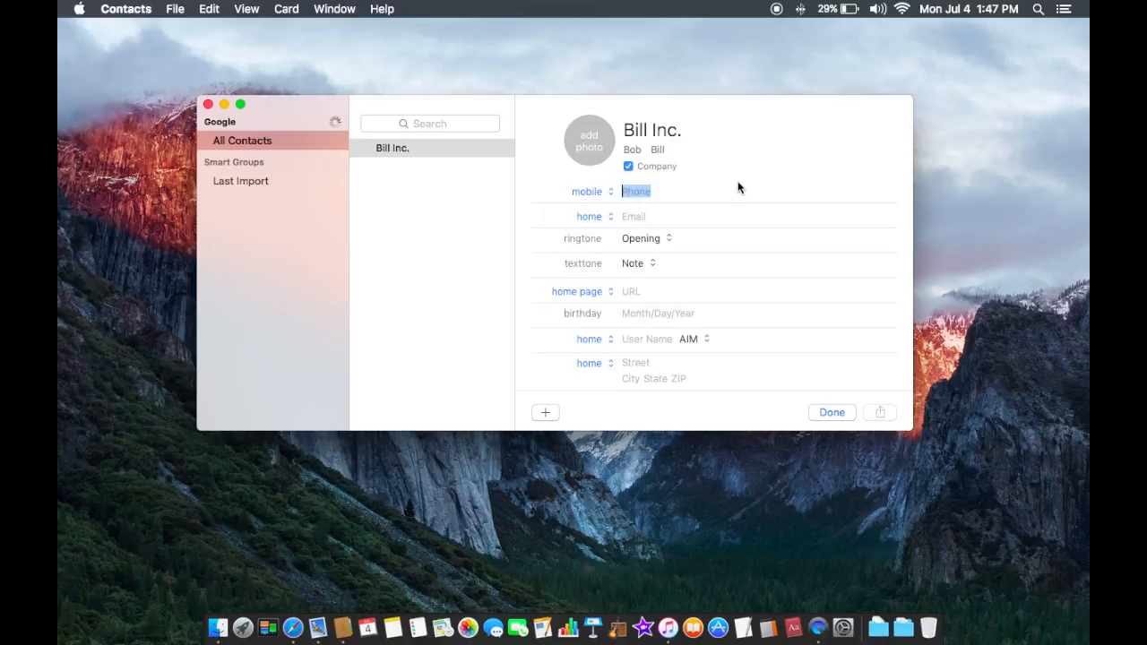
left_click(606, 213)
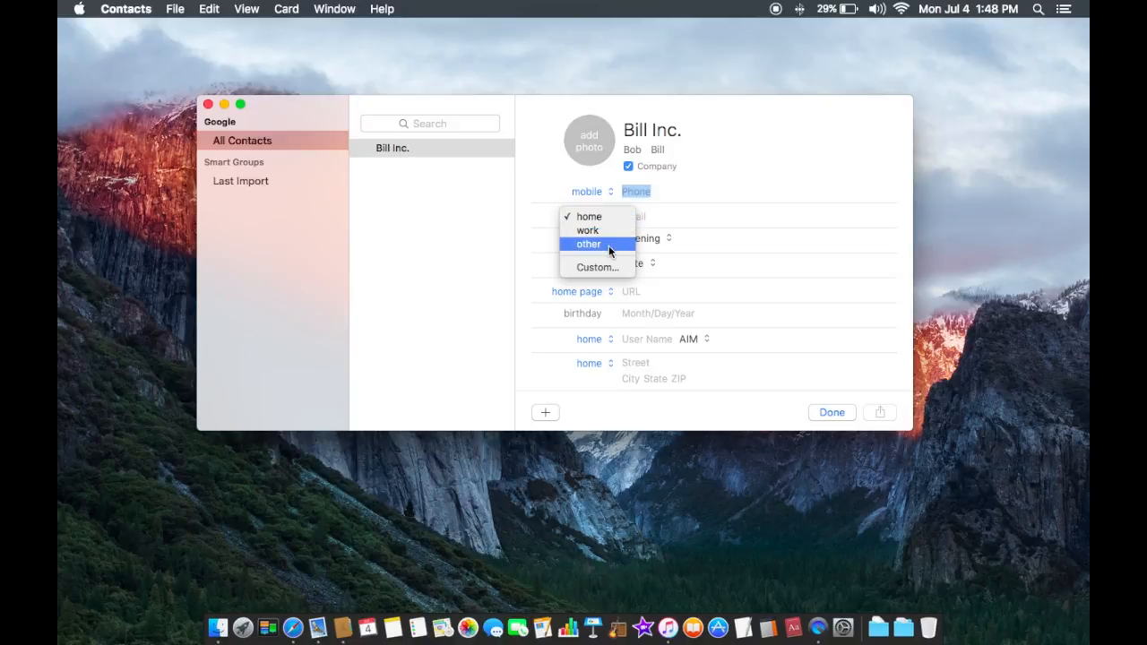
left_click(685, 208)
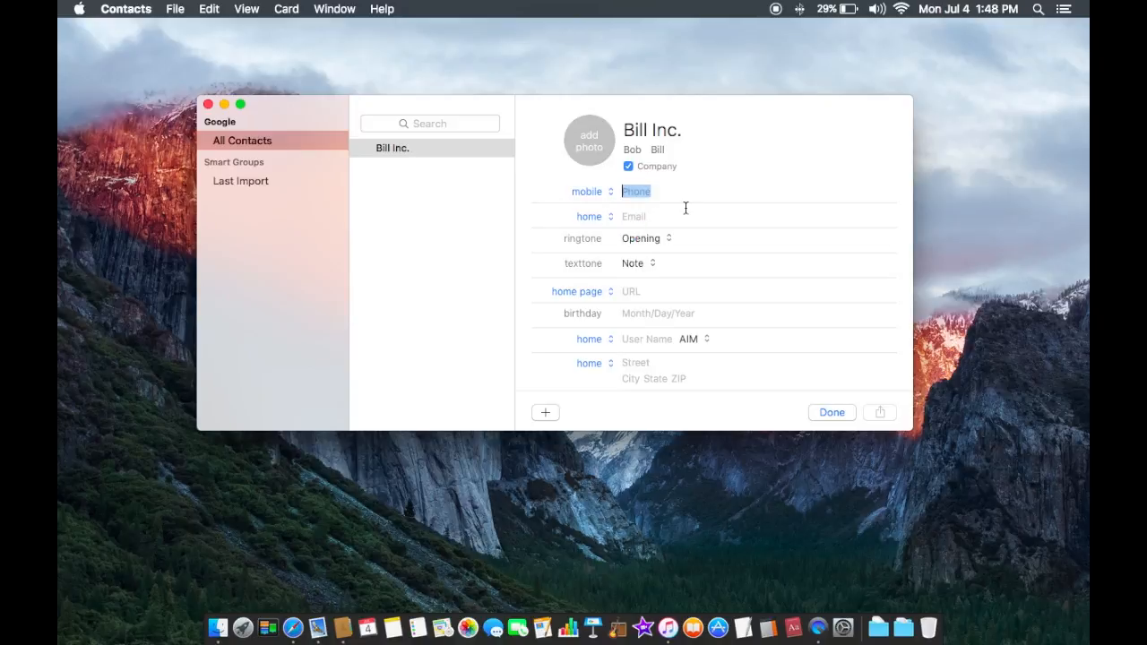
left_click(638, 240)
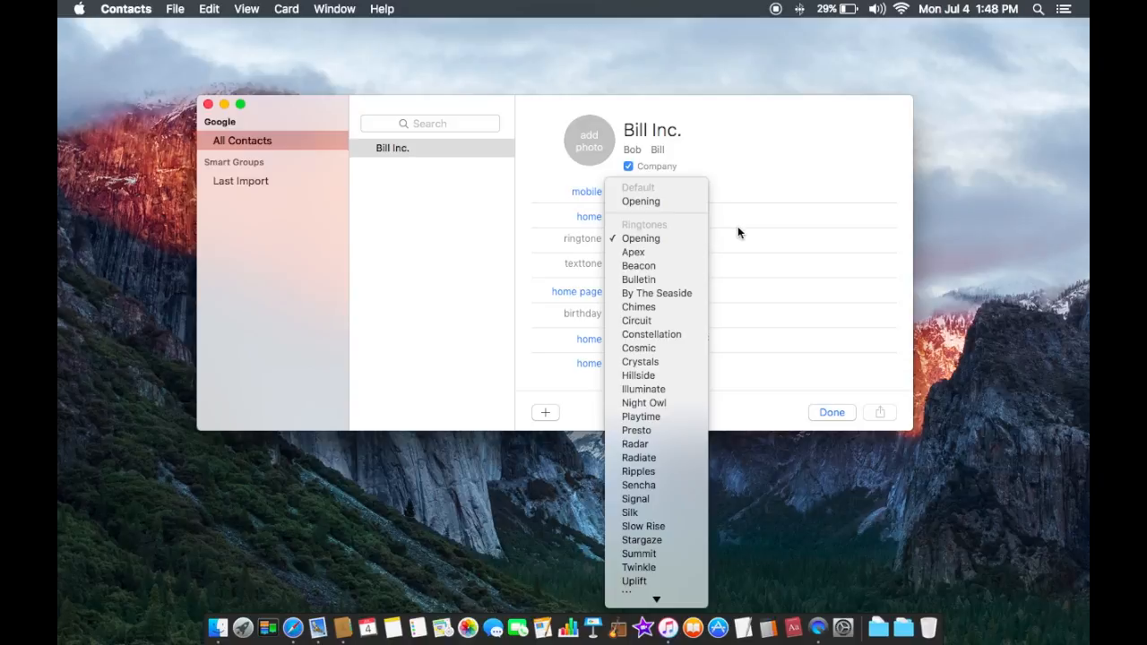
scroll(627, 333, "down", 5)
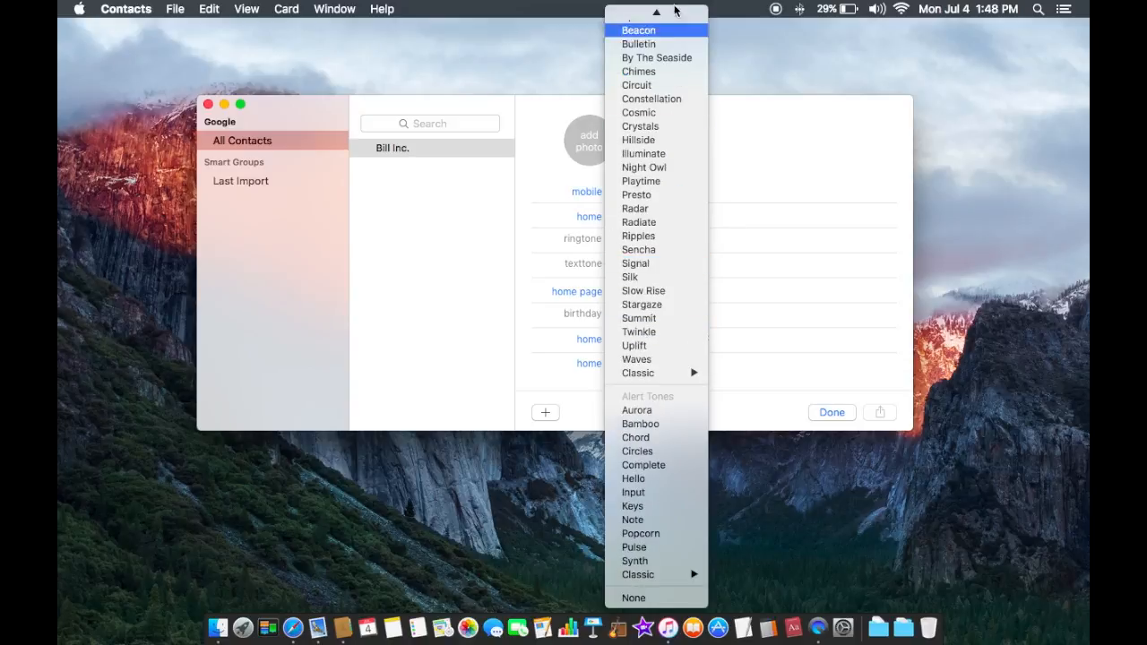
scroll(654, 27, "up", 3)
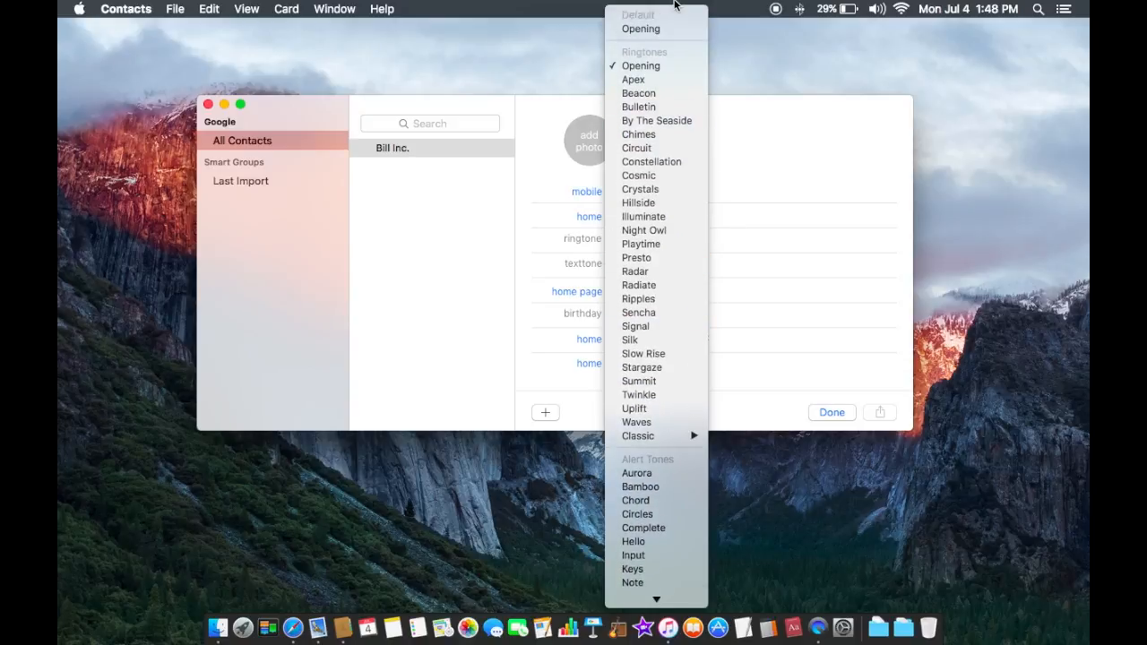
left_click(805, 235)
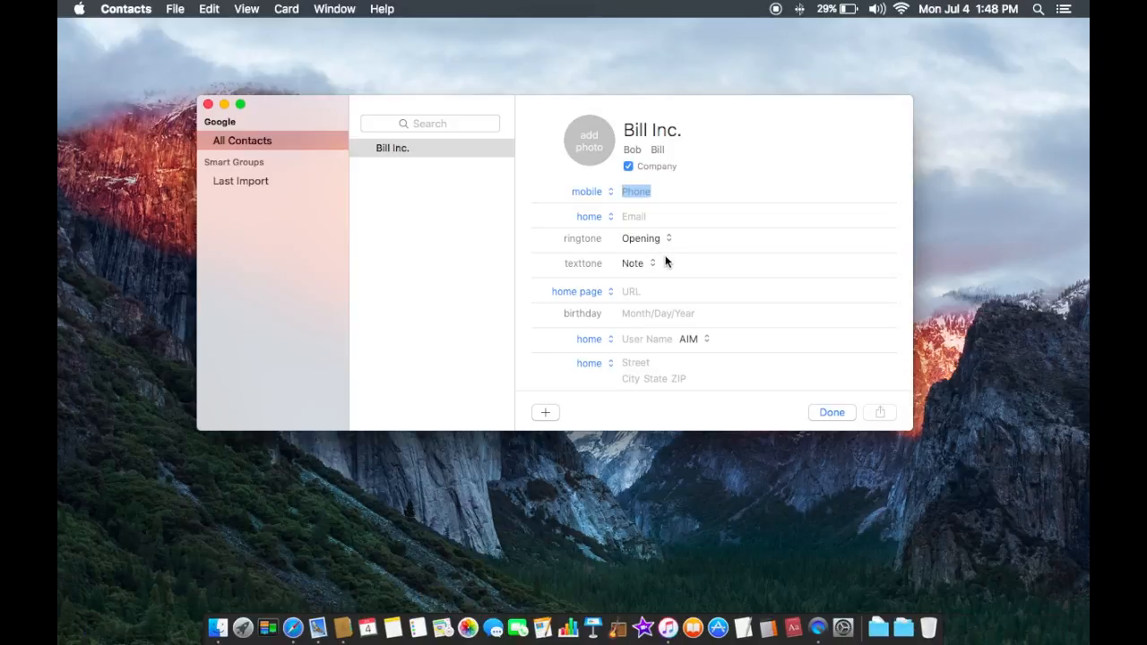
left_click(636, 291)
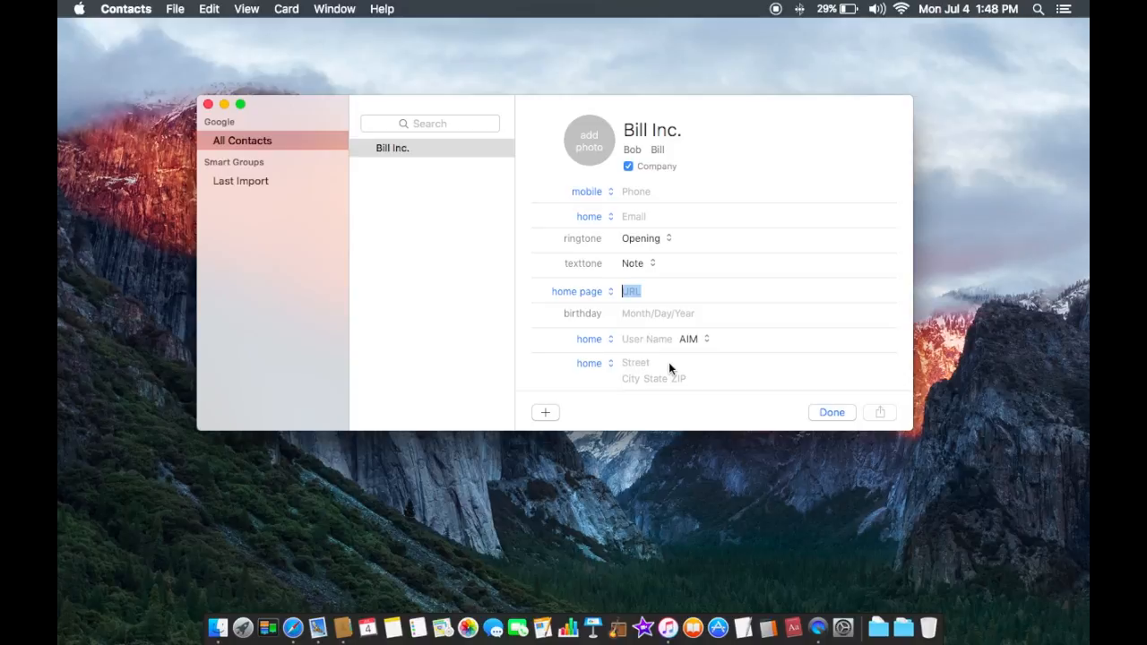
left_click(642, 191)
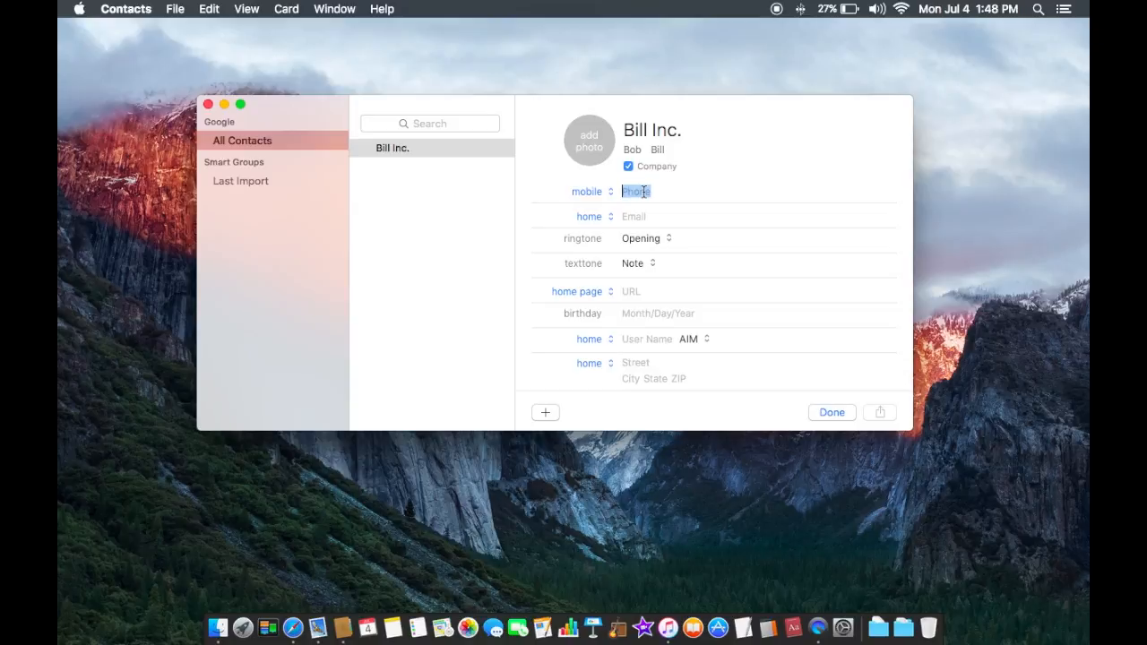
- Finish editing the Bill Inc. card and review the options for sharing it
left_click(833, 413)
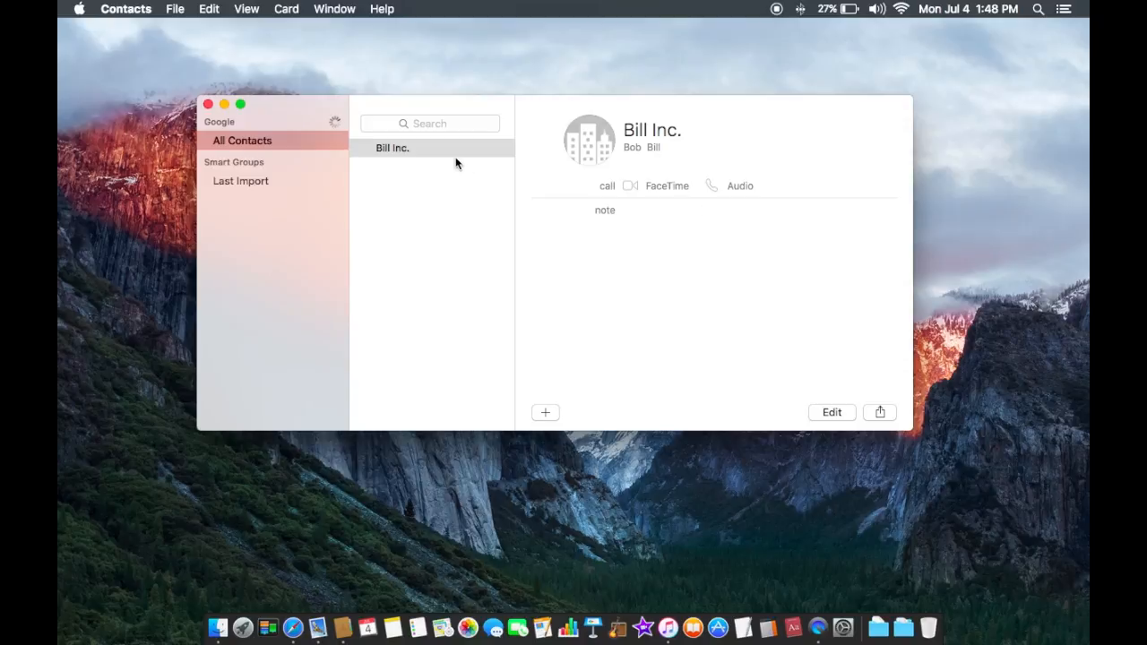
left_click(877, 414)
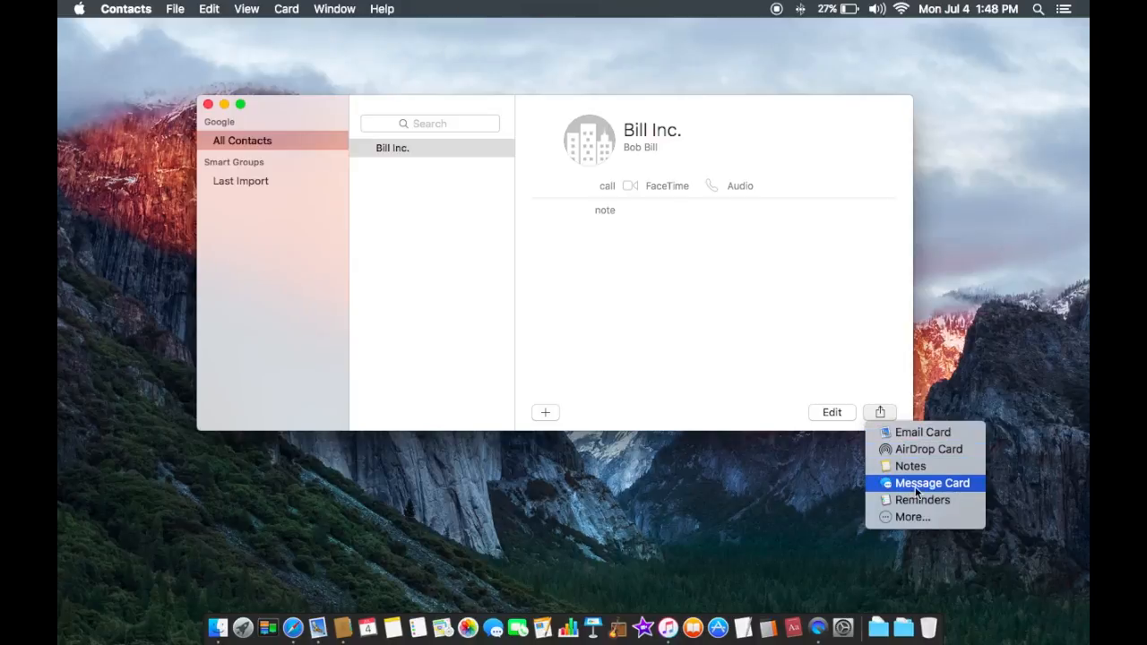
left_click(855, 362)
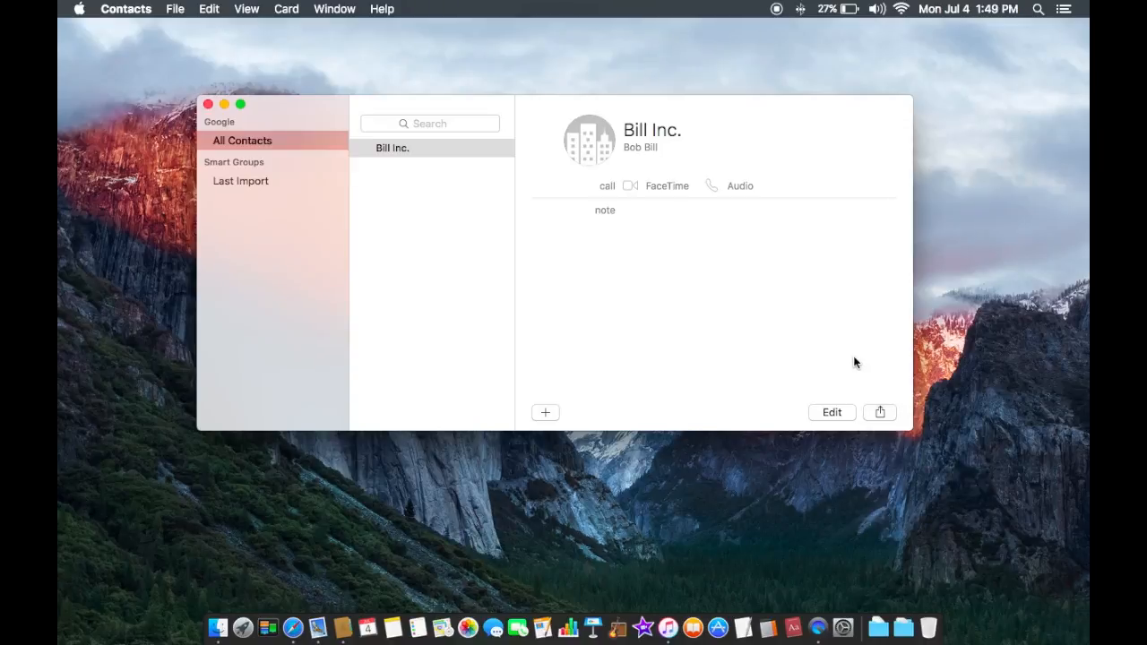